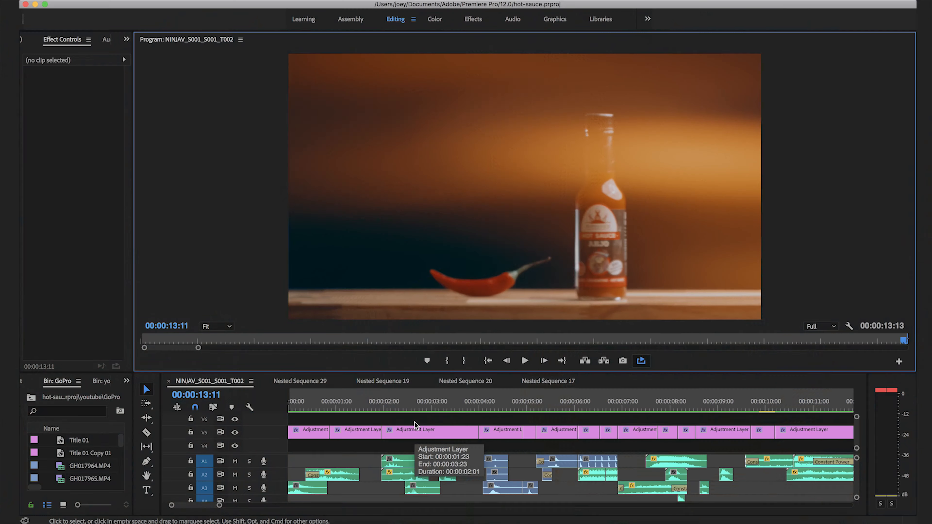
Make the timeline area taller and fit the whole hot-sauce sequence into its width.
scroll(415, 426, down, 3)
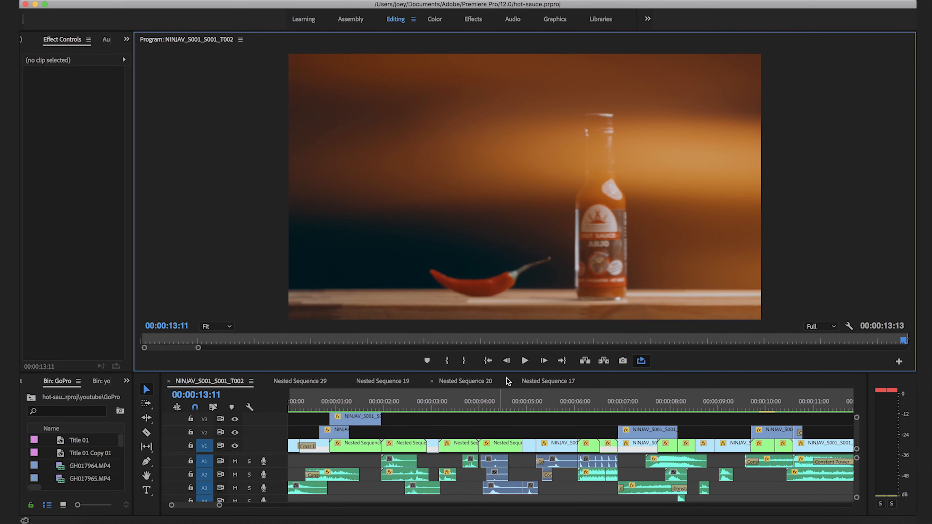
drag(520, 372, 524, 306)
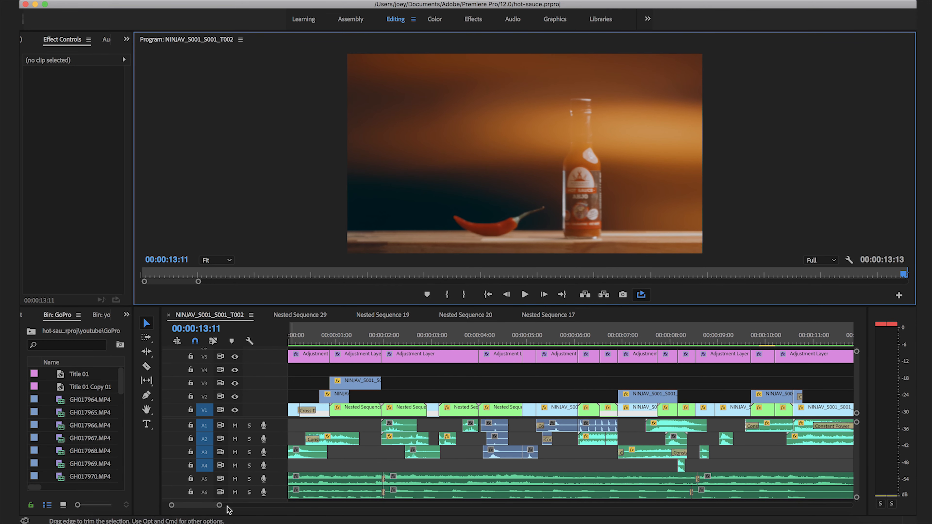
drag(219, 506, 228, 505)
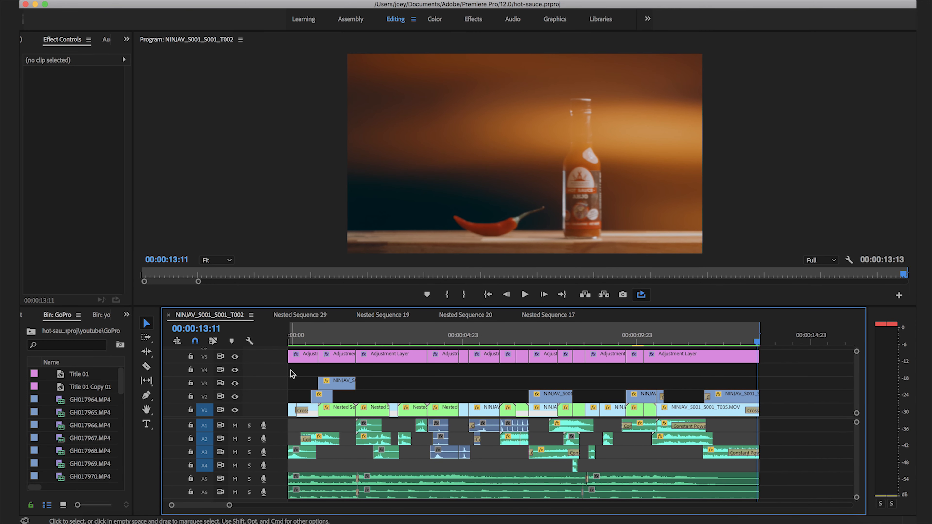
Select the footage clips on V1 to V3, switch the selection to the adjustment layers on V5, and return the playhead to 00:00:00:00.
drag(406, 399, 679, 411)
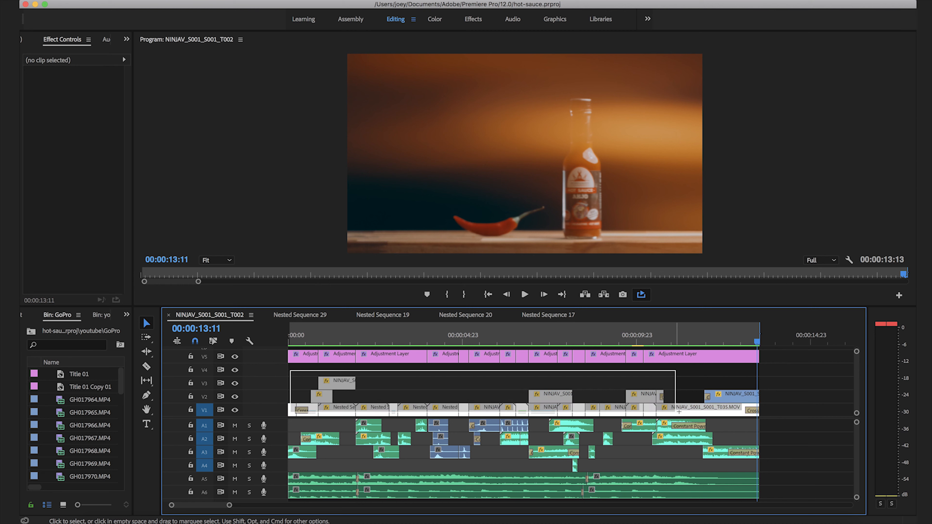
drag(763, 414, 776, 418)
drag(782, 353, 311, 356)
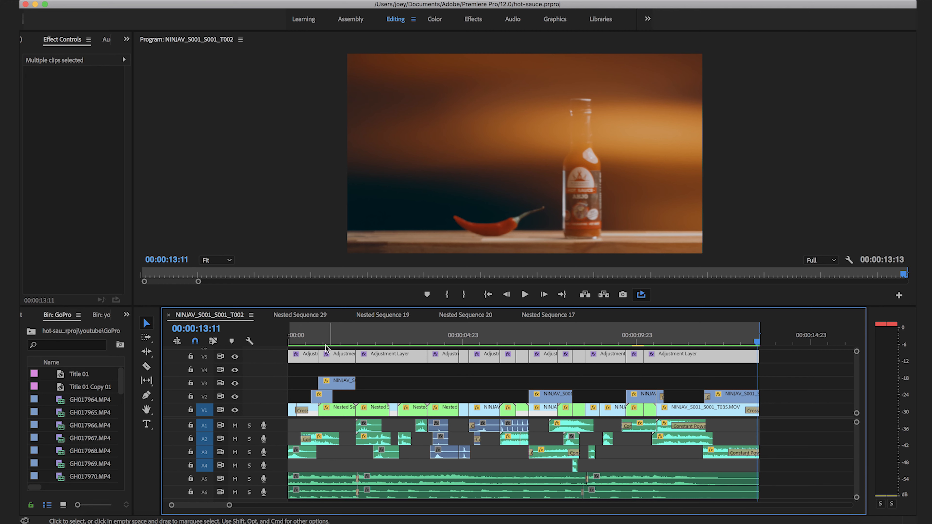
click(291, 337)
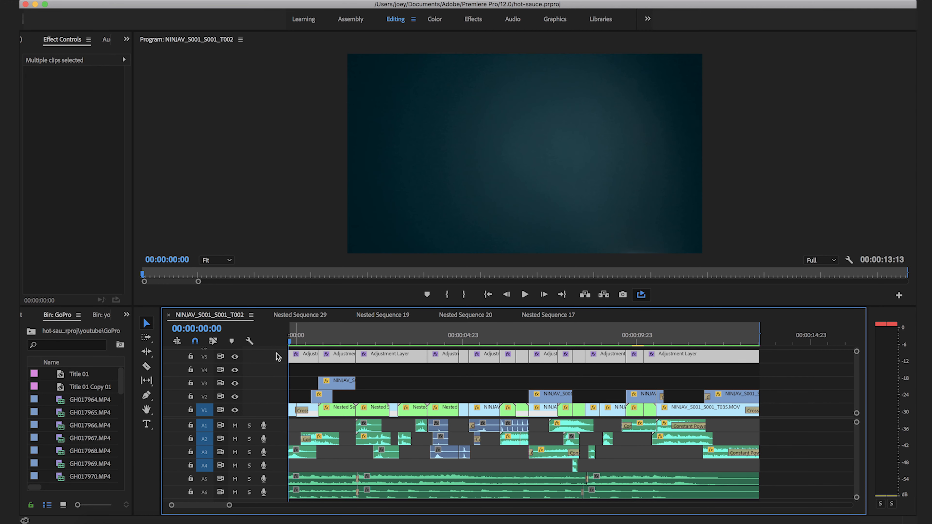
Play the opening briefly and highlight the music clips on A5 and A6, followed by the sound effects on A1 to A4.
click(778, 467)
key(space)
drag(672, 482, 327, 489)
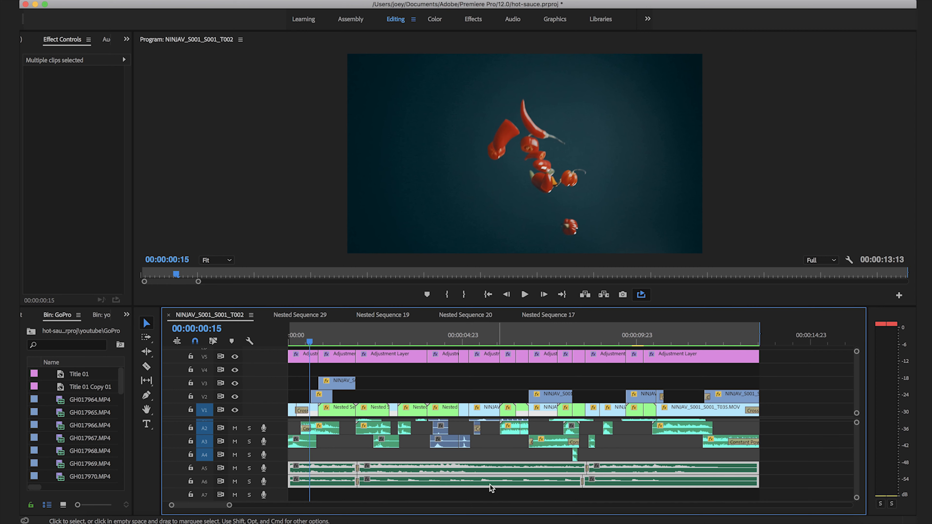
drag(294, 421, 444, 462)
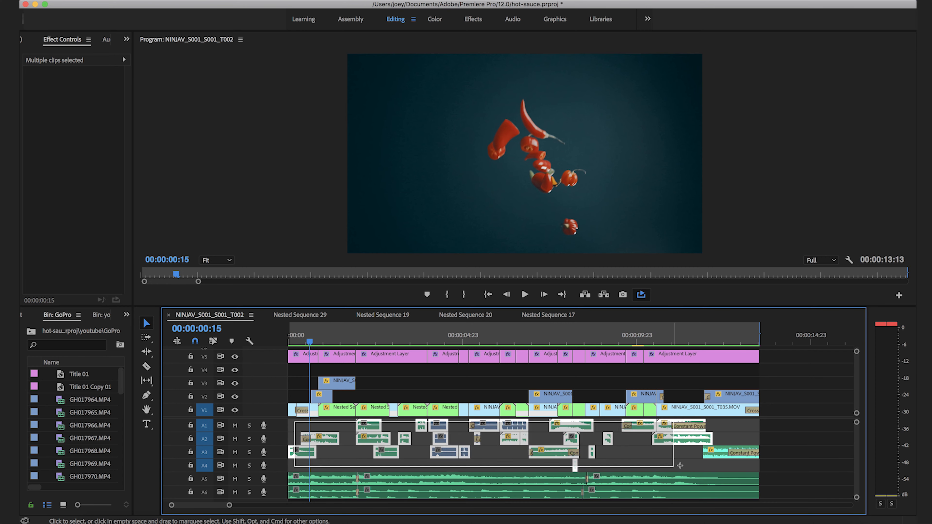
drag(737, 468, 736, 468)
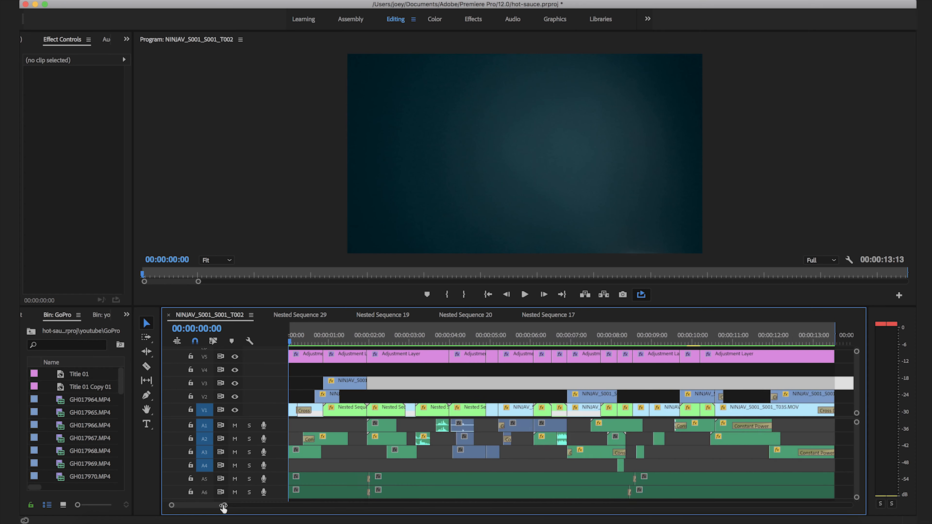
Mark an out point where the opening shots end, just before Nested Sequence 19, and play that section.
drag(223, 505, 211, 508)
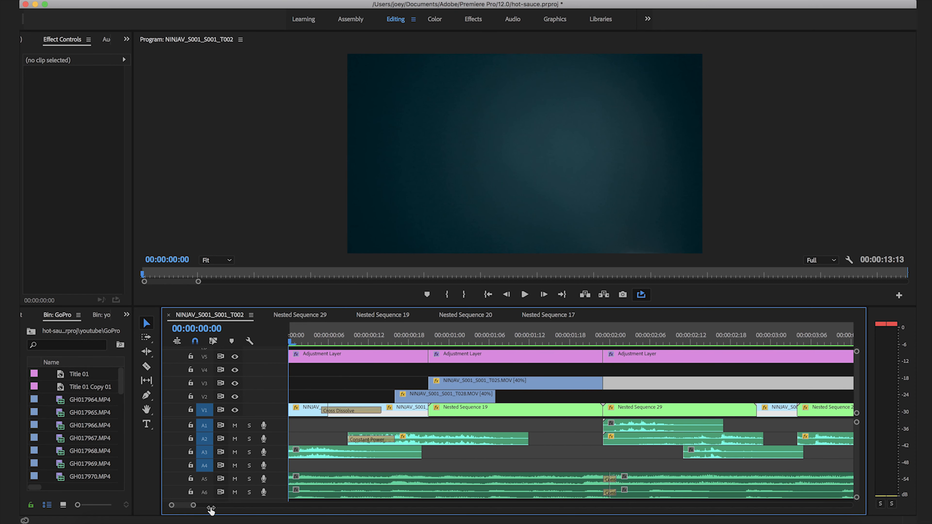
drag(322, 339, 429, 331)
key(o)
key(space)
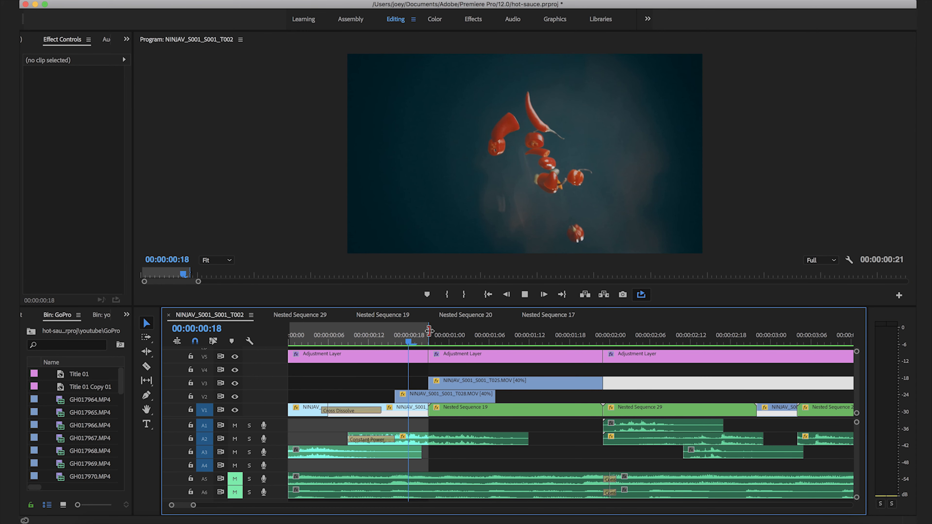
Inspect the first clip on V1, expand the V1 track to show thumbnails, and select the Cross Dissolve between the first two clips.
click(311, 408)
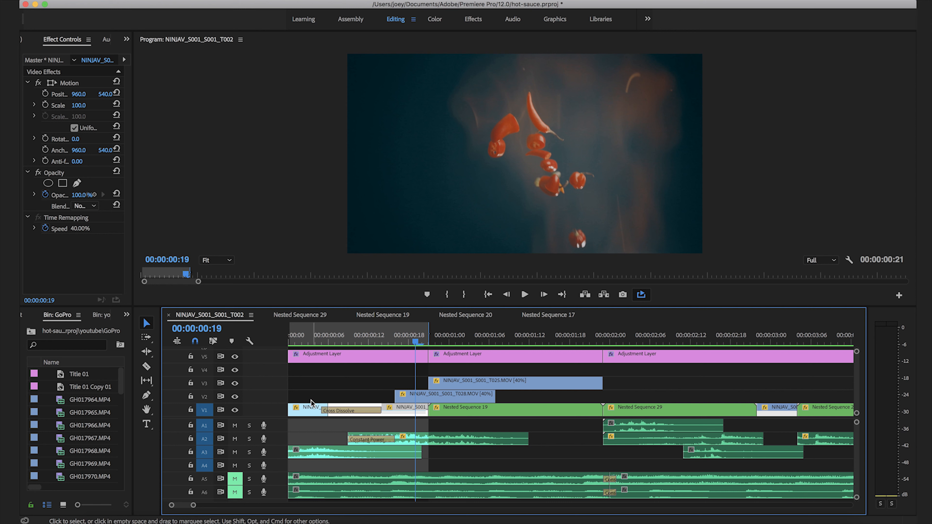
double_click(276, 411)
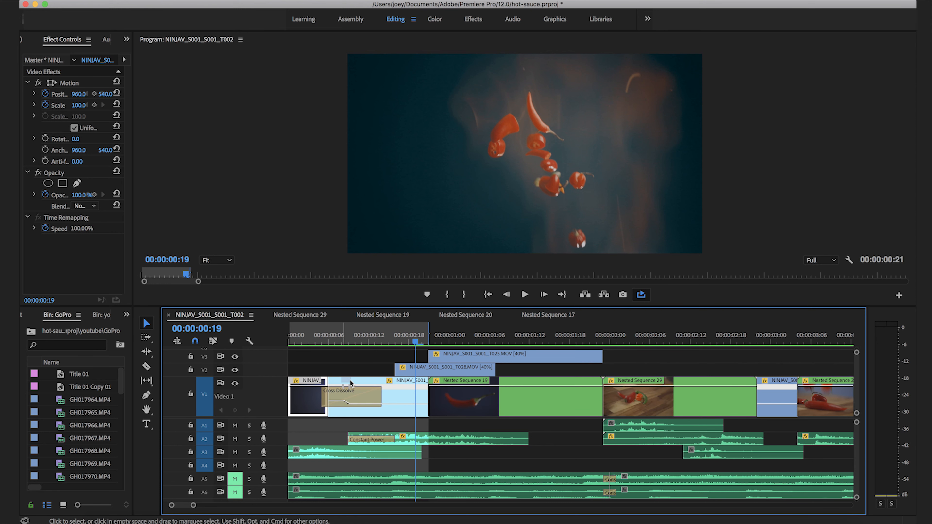
click(354, 394)
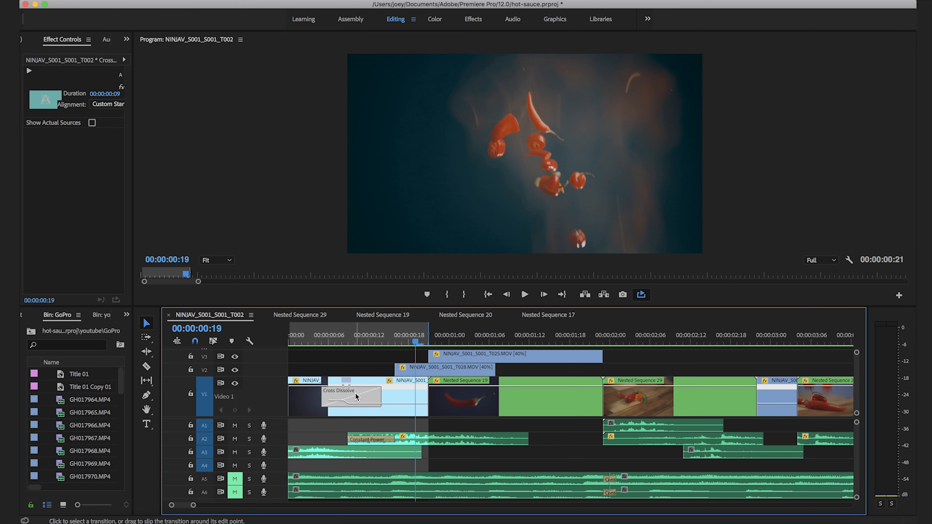
Play the Cross Dissolve between the first two clips starting from about 00:00:00:06.
click(343, 339)
drag(193, 505, 189, 507)
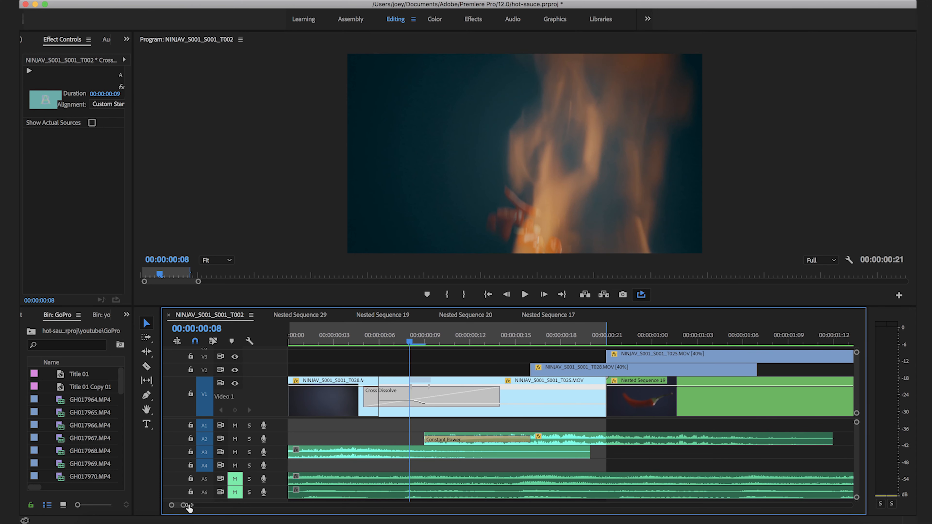
click(379, 335)
key(space)
key(space)
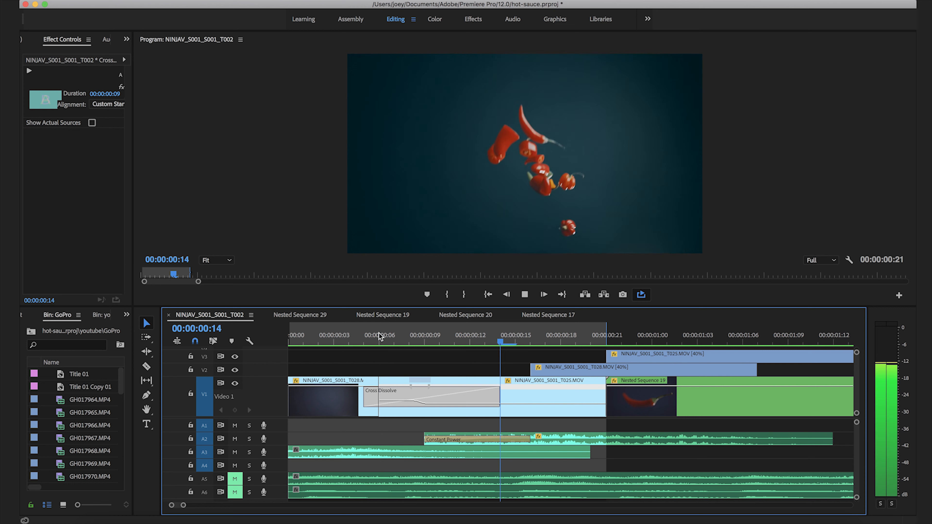
key(space)
At 00:00:00:21, select the fire clip on V2 and toggle the V2 track's visibility off and on twice to compare the overlay.
drag(664, 311, 609, 336)
click(591, 369)
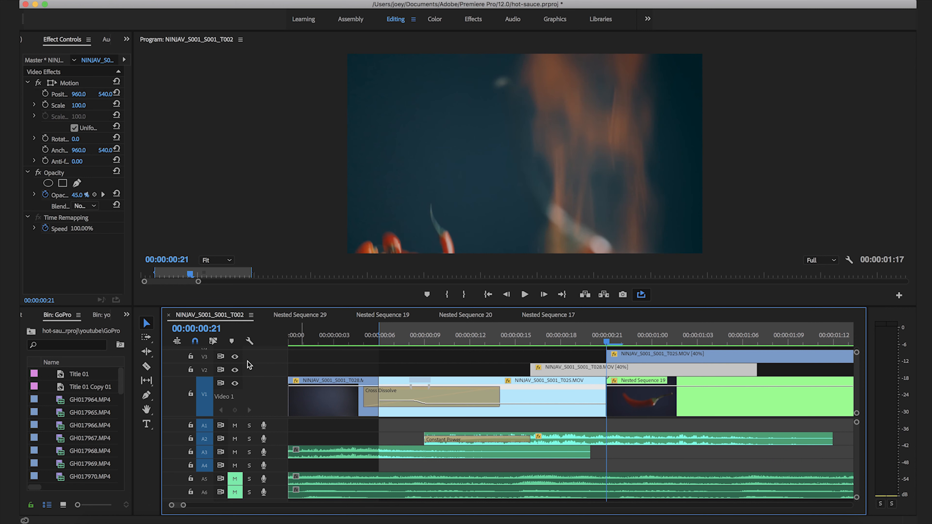
click(235, 370)
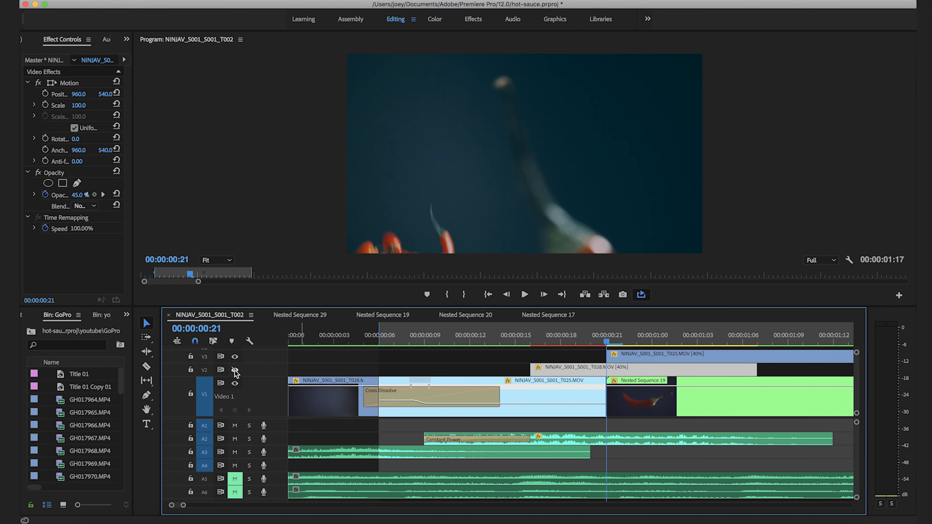
click(235, 370)
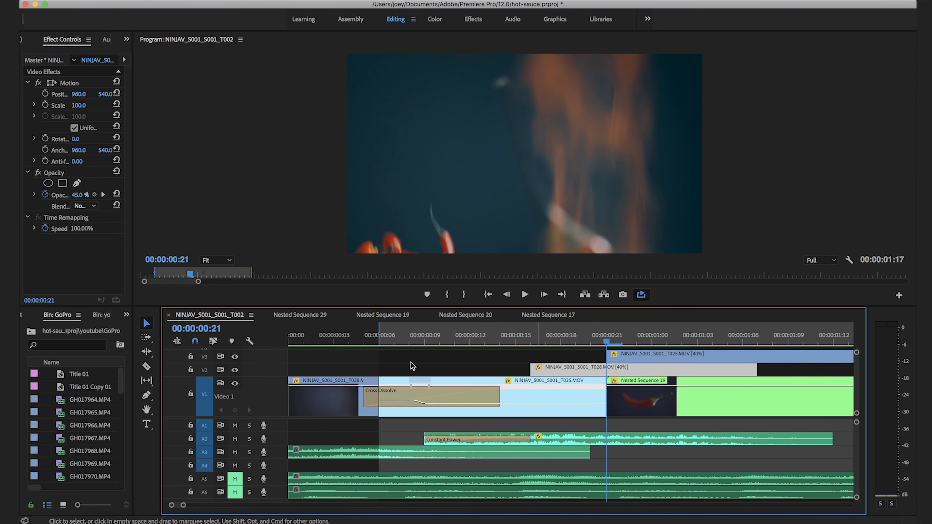
click(235, 370)
click(235, 371)
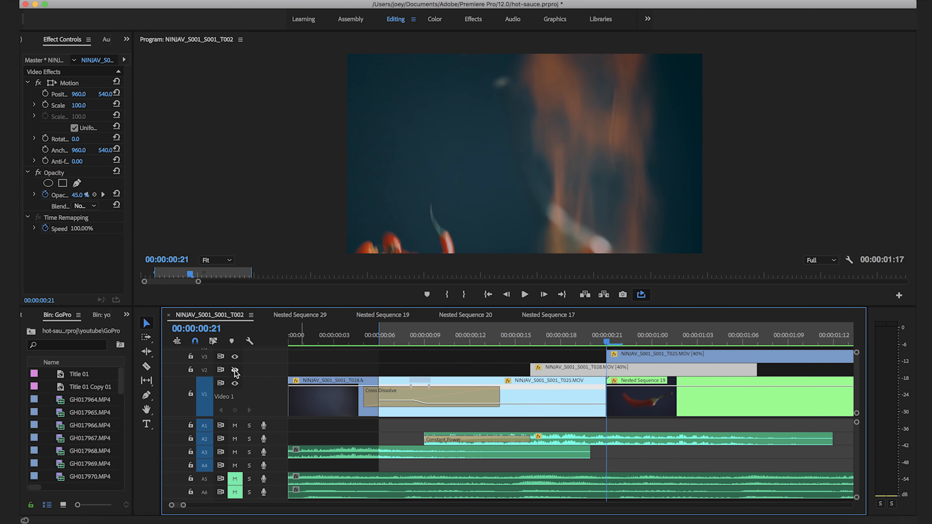
At 00:00:01:02, select the T025 clip on V3, toggle that track's visibility off and on, and check the clip's blend mode options.
click(682, 337)
click(678, 358)
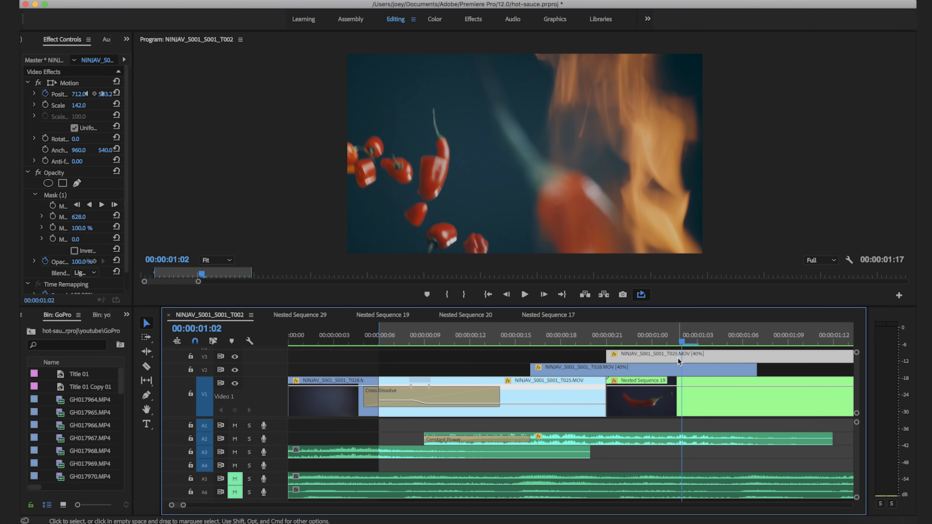
click(235, 358)
click(235, 357)
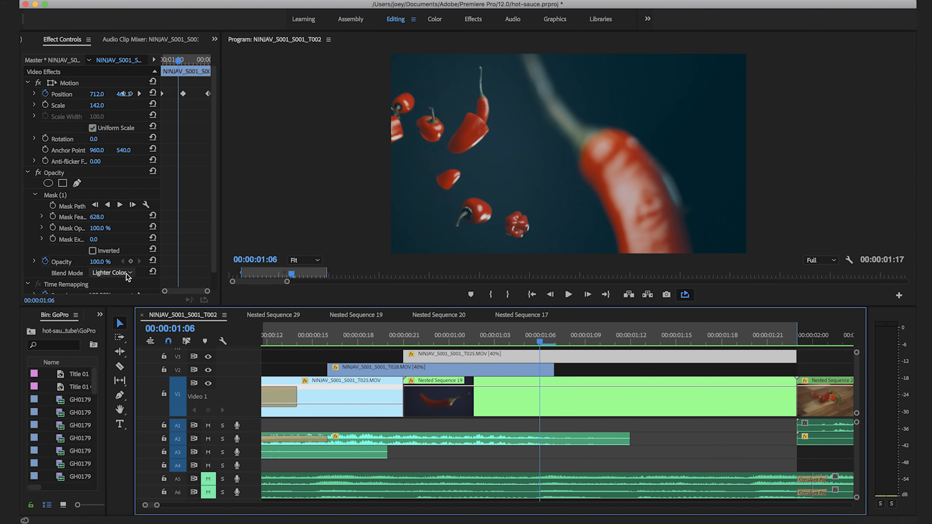
click(125, 273)
click(126, 276)
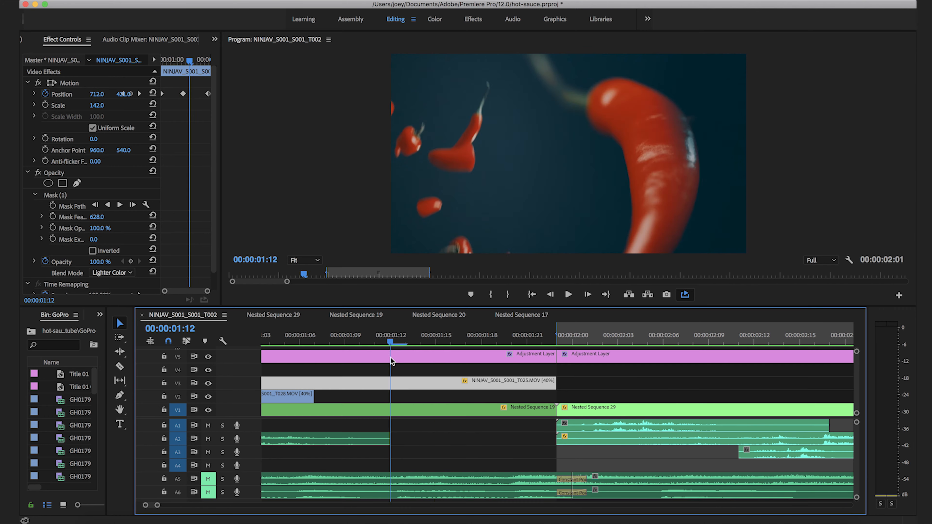
Review Nested Sequence 29 on V1 by scrubbing and playing through its Scale keyframes.
drag(391, 343, 649, 349)
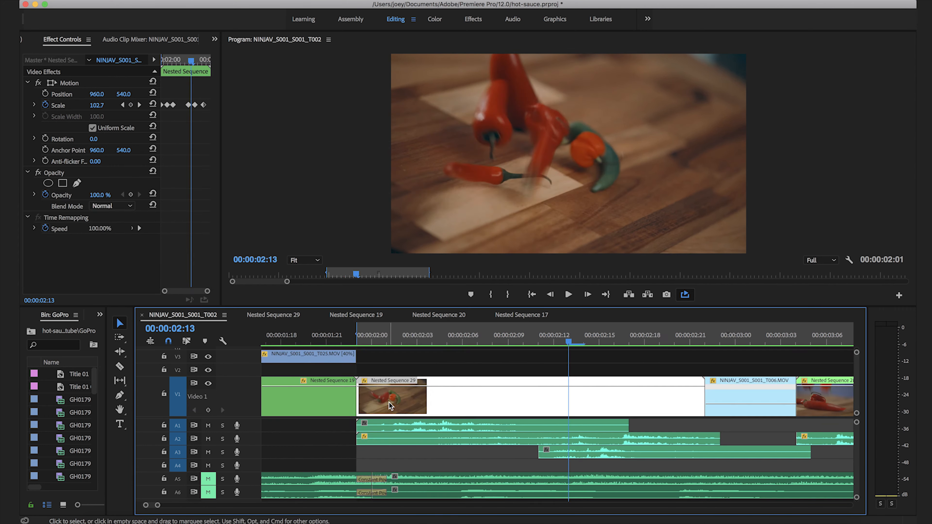
double_click(389, 401)
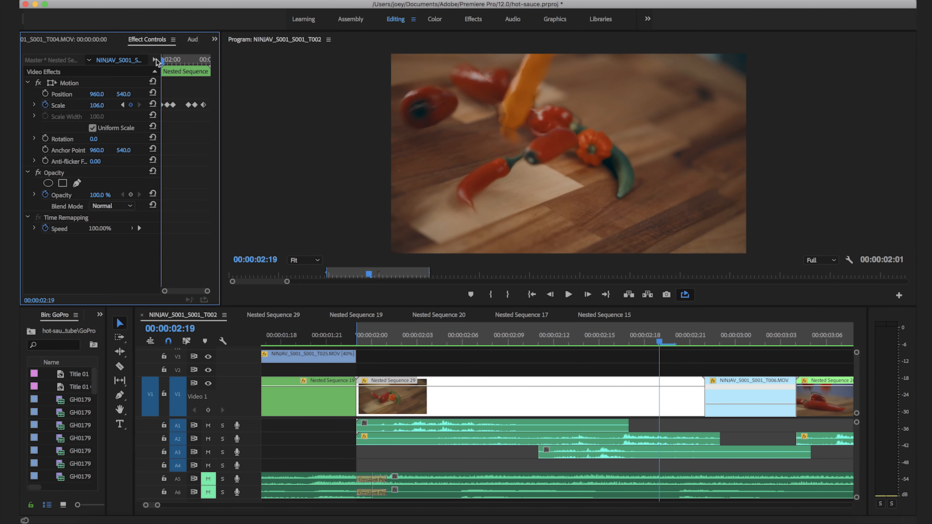
mouse_move(158, 60)
mouse_down()
mouse_move(200, 59)
mouse_move(172, 61)
mouse_up()
key(space)
key(space)
key(space)
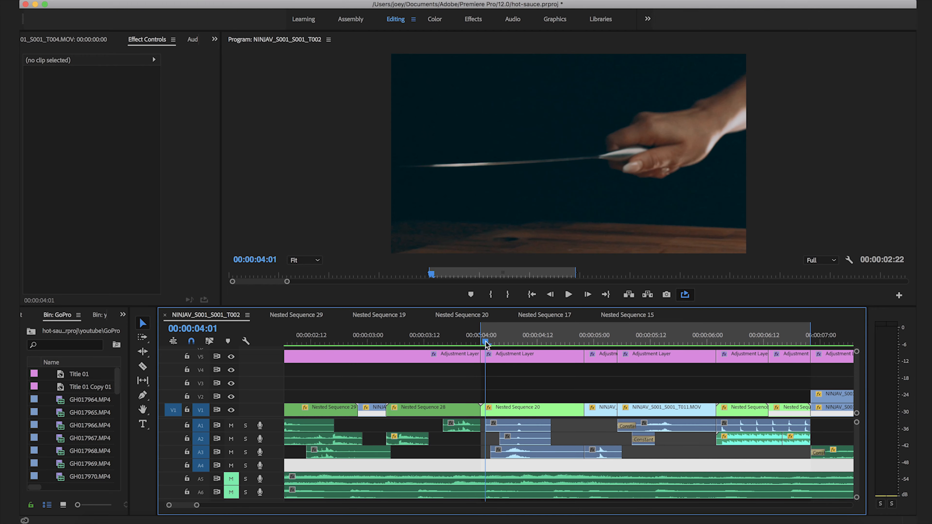
Set an out point at 00:00:04:21, the end of Nested Sequence 20, and play the marked section from its in point.
drag(485, 342, 543, 346)
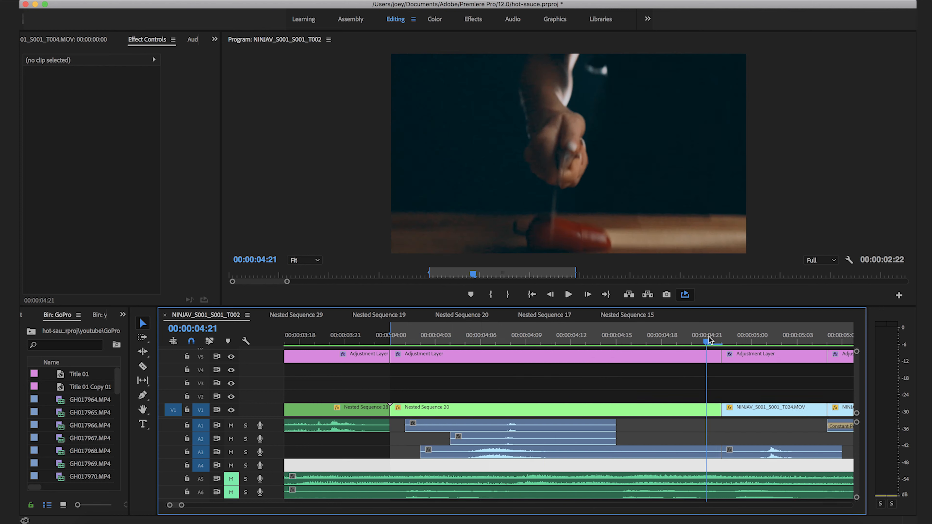
key(o)
key(shift+i)
click(568, 297)
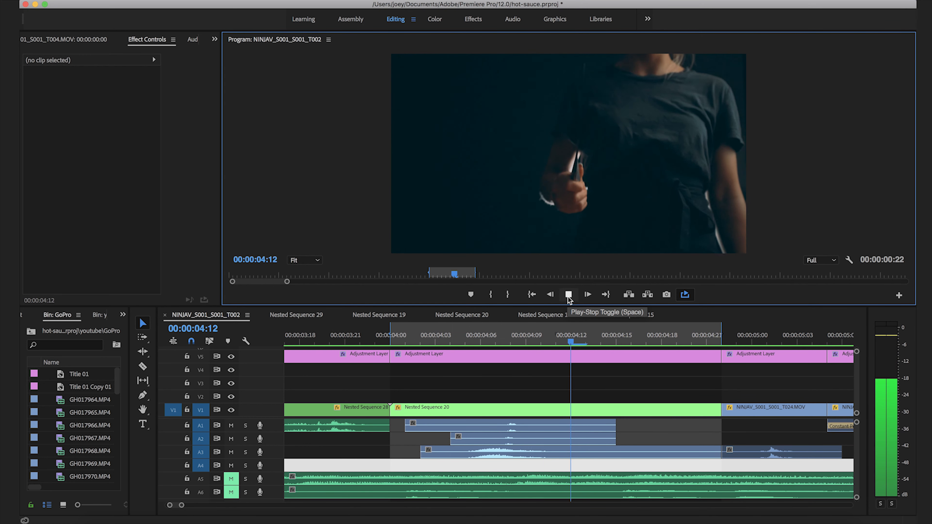
Step frame by frame through Nested Sequence 20 from near its start to 00:00:04:21 to examine the camera movement.
click(405, 340)
key(Right)
key(Right)
key(Right)
key(Right)
key(Right)
key(Right)
key(Right)
key(Right)
key(Right)
key(Right)
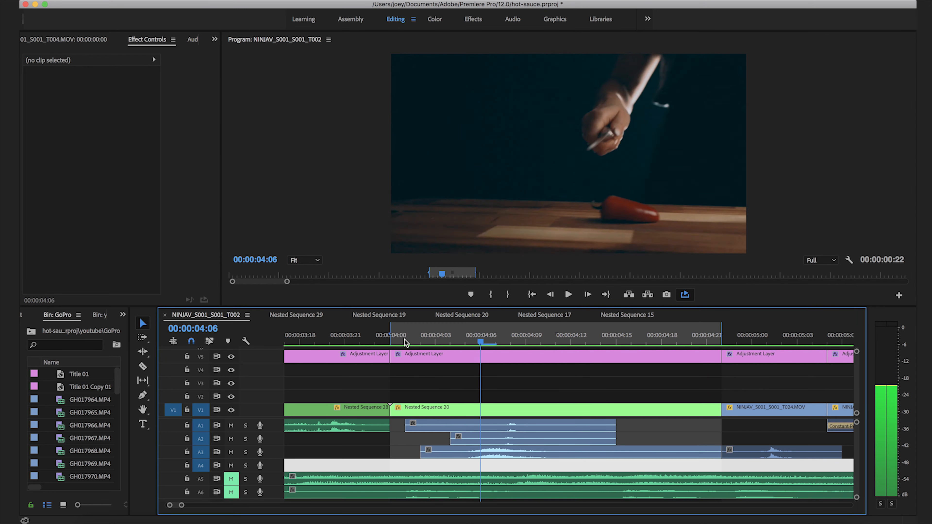
key(Right)
key(Right)
key(Right)
key(Right)
key(Right)
key(Right)
key(Right)
key(Right)
key(Right)
key(Right)
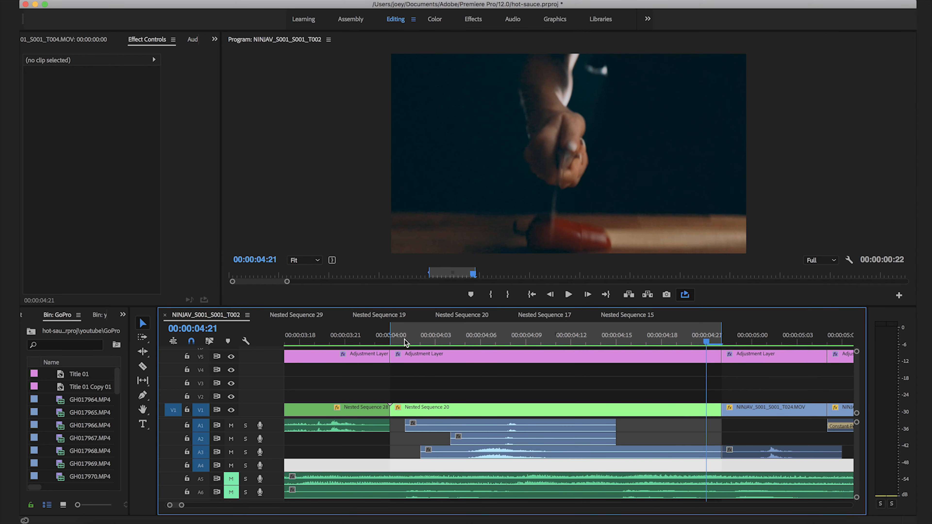
Open Nested Sequence 20 from the main timeline and examine the T021 clip inside it.
click(482, 411)
double_click(482, 411)
double_click(471, 408)
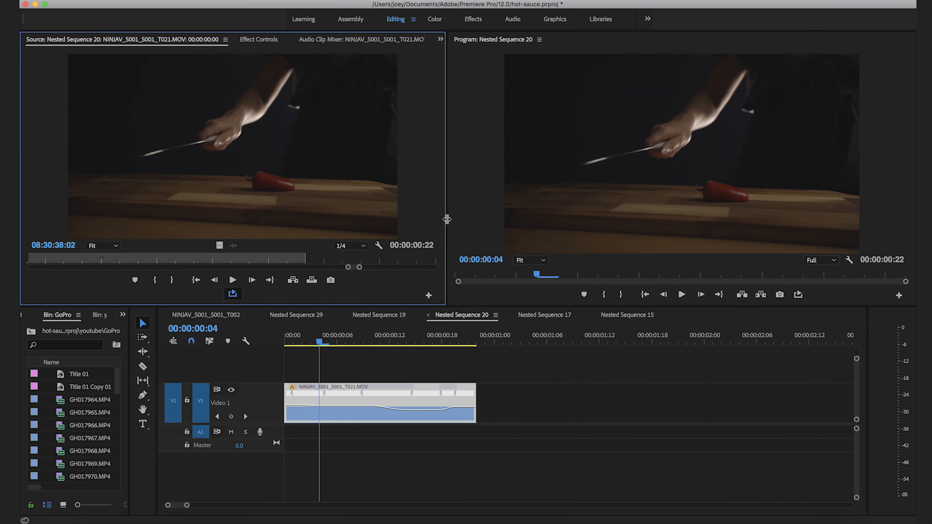
key(space)
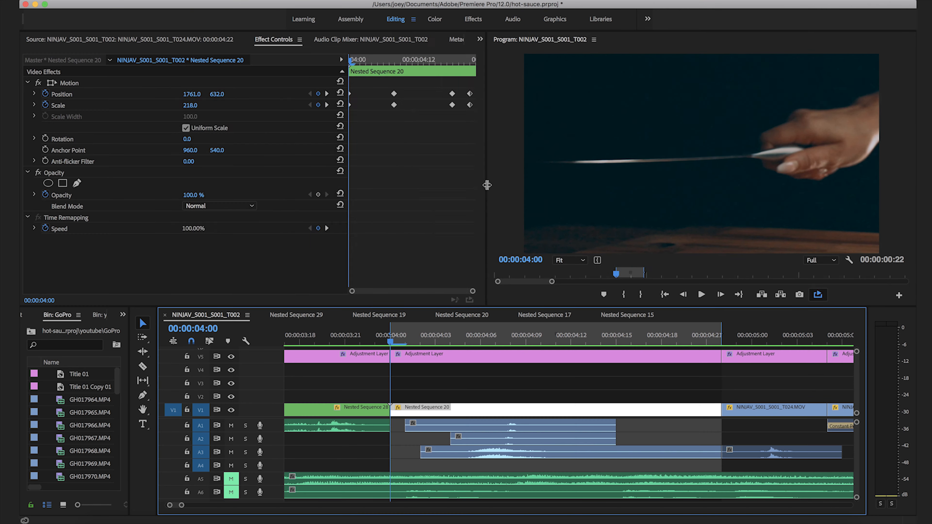
Narrow the effect settings area and play Nested Sequence 20's animated Position and Scale in the main sequence.
drag(343, 194, 220, 194)
key(grave)
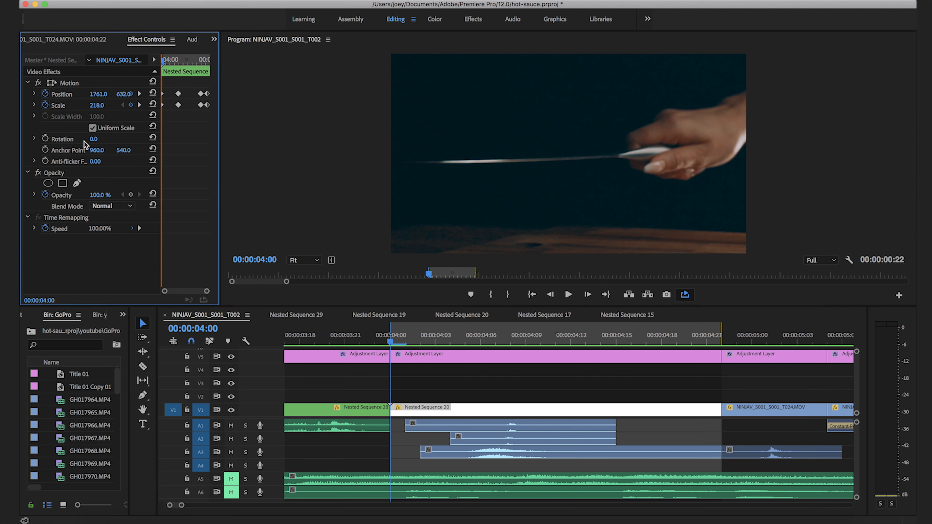
key(space)
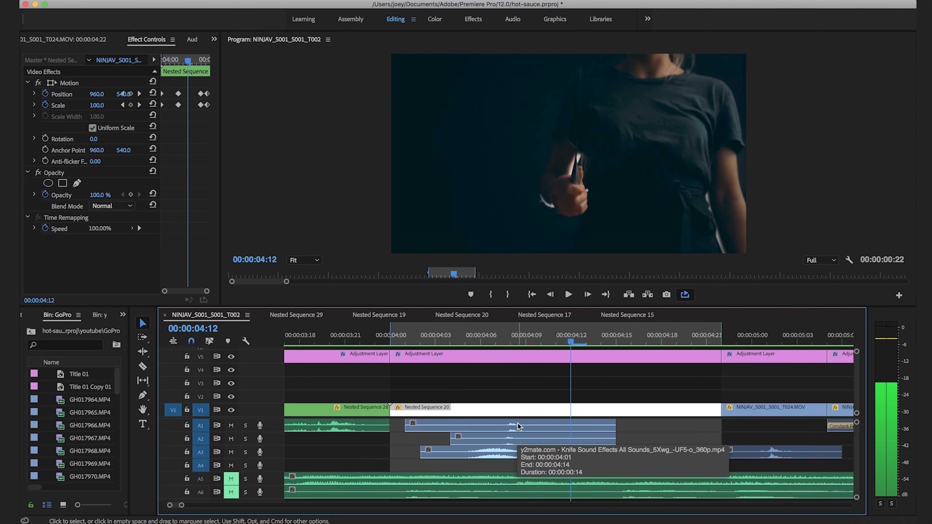
Reopen Nested Sequence 20 and move its playhead near the beginning of the T021 clip to view the original framing.
double_click(505, 410)
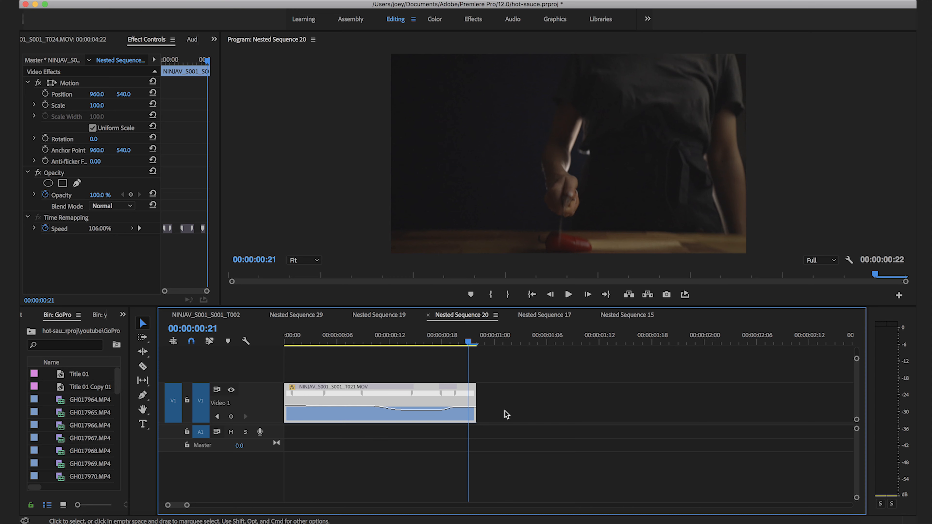
click(306, 341)
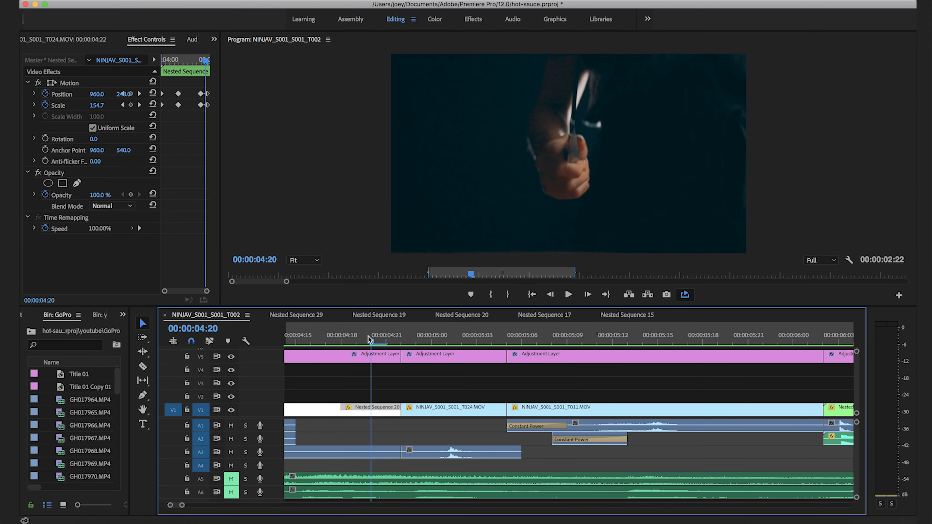
Step frame by frame back and forth between 00:00:04:14 and 00:00:04:20 in the main timeline to examine Nested Sequence 20's closing zoom.
key(Left)
key(Left)
key(Left)
key(Left)
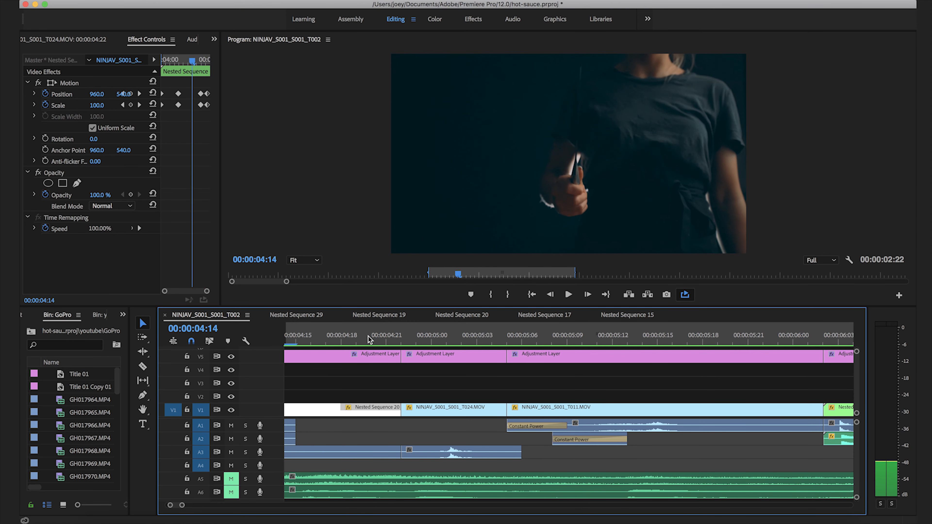
key(Left)
key(Right)
key(Right)
key(Right)
key(Right)
key(Right)
key(Right)
key(Right)
key(Right)
key(Right)
key(Right)
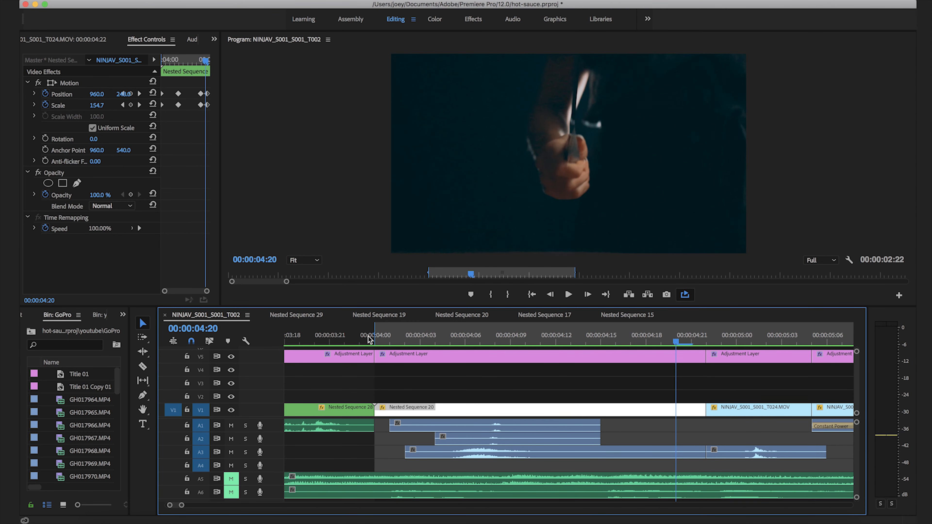
key(Left)
key(Left)
key(Left)
key(Left)
key(Left)
key(Left)
key(Left)
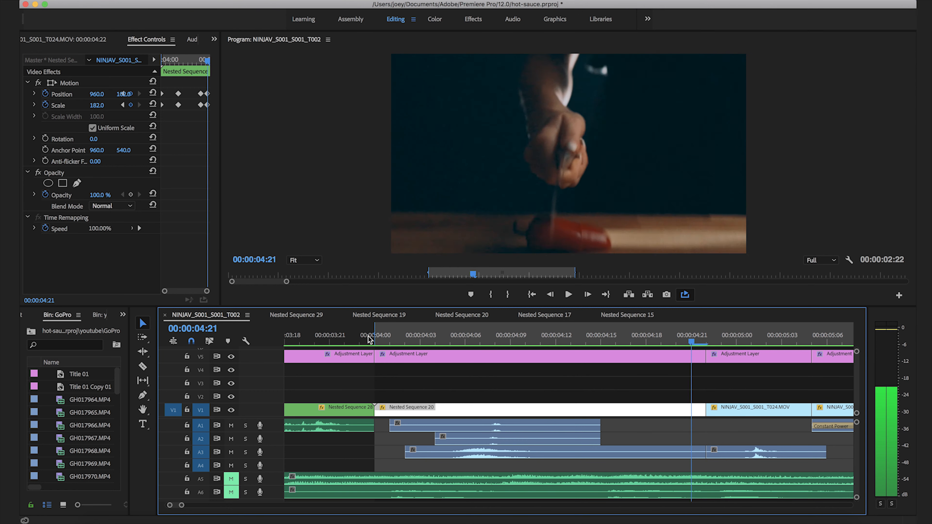
Step repeatedly across the cut between Nested Sequence 20 and the T024 clip, from 00:00:04:17 to 00:00:04:23, to examine the transition.
key(Right)
key(Right)
key(Right)
key(Right)
key(Right)
key(Right)
key(Right)
key(Right)
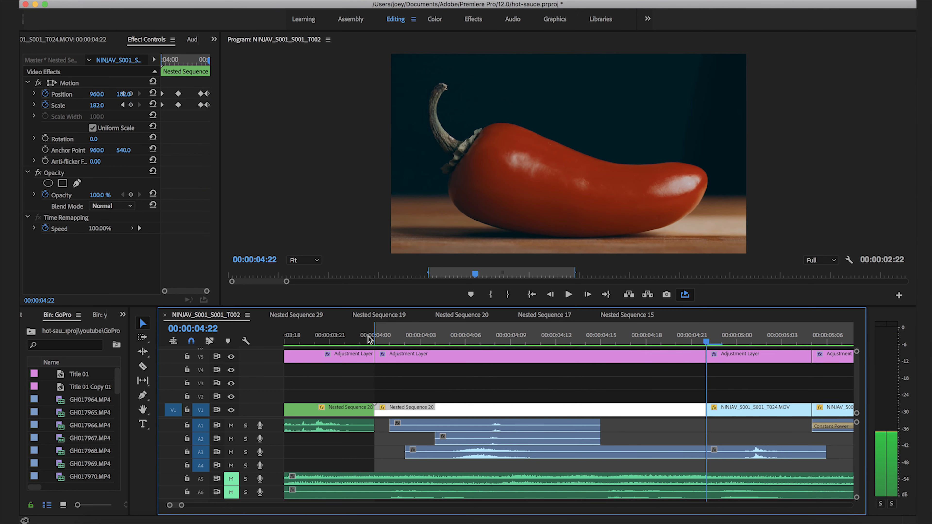
key(Left)
key(Left)
key(Left)
key(Left)
key(Left)
key(Left)
key(Left)
key(Left)
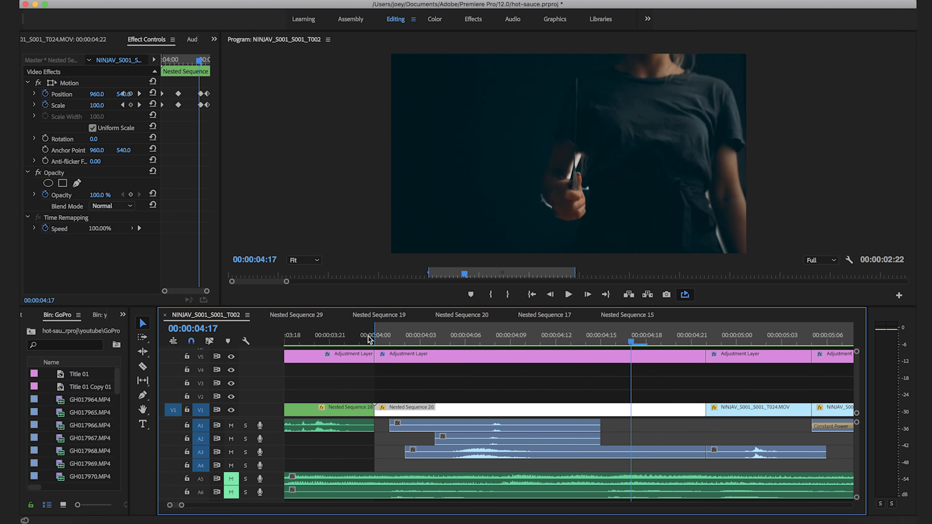
key(Right)
key(Right)
key(Right)
key(Right)
key(Right)
key(Right)
key(Right)
key(Right)
key(Right)
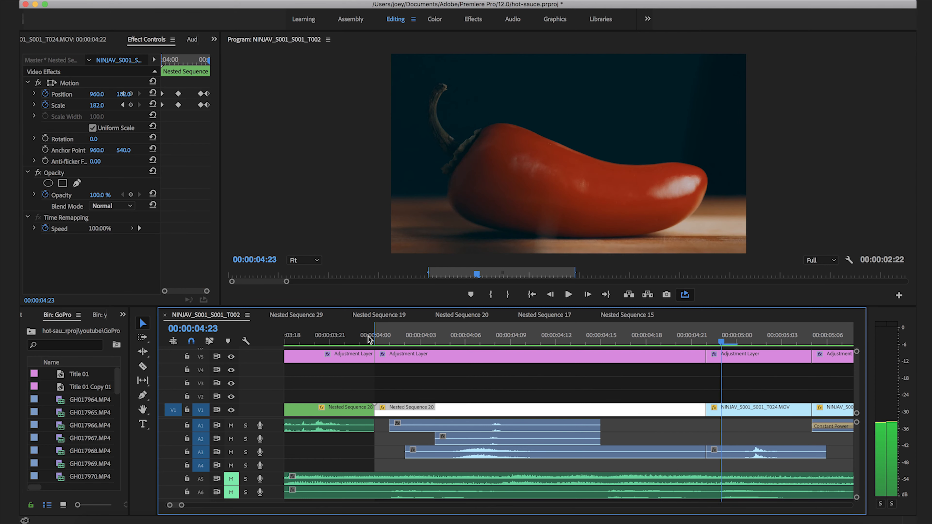
Step back from the cut, forward through the T024 knife cut to 00:00:05:04, and back again to examine the motion match.
key(Left)
key(Left)
key(Left)
key(Left)
key(Left)
key(Left)
key(Left)
key(Left)
key(Left)
key(Left)
key(Left)
key(Right)
key(Right)
key(Right)
key(Right)
key(Right)
key(Right)
key(Right)
key(Right)
key(Right)
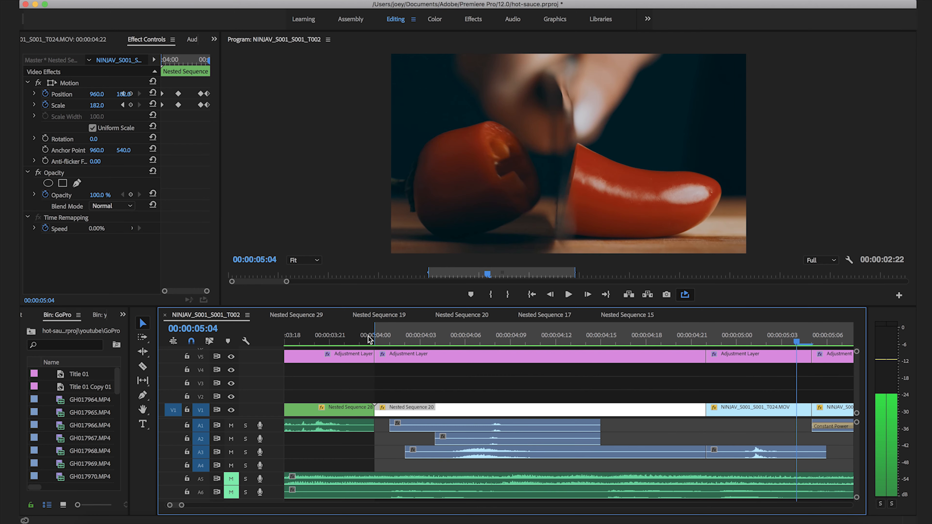
key(Left)
key(Left)
key(Left)
key(Left)
key(Left)
key(Left)
key(Left)
key(Left)
key(Left)
key(Left)
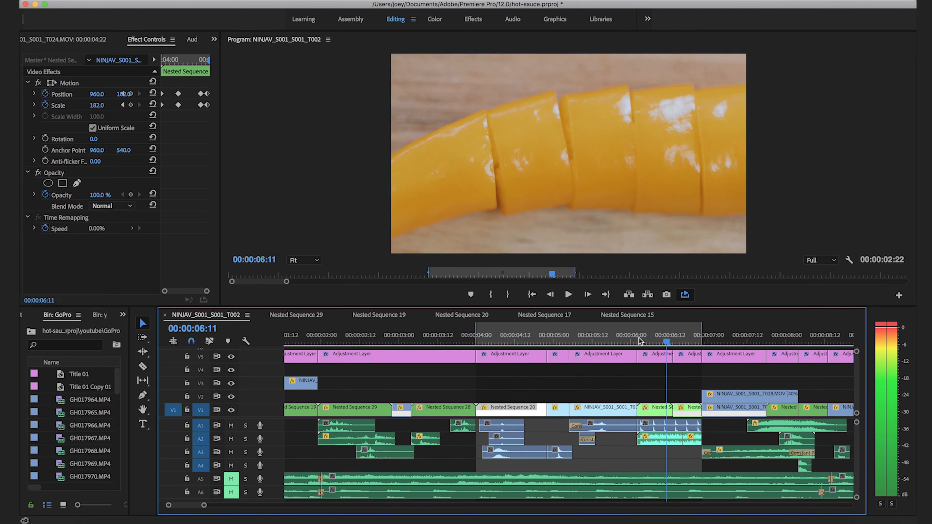
Open Nested Sequence 17 from the main timeline and scrub through its row of short pepper-slicing clips.
double_click(655, 408)
click(384, 343)
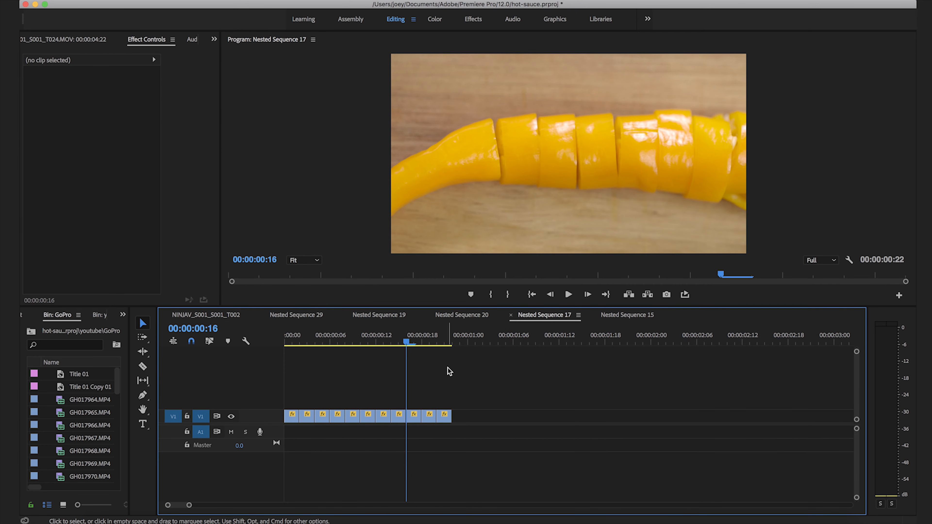
drag(287, 437, 286, 437)
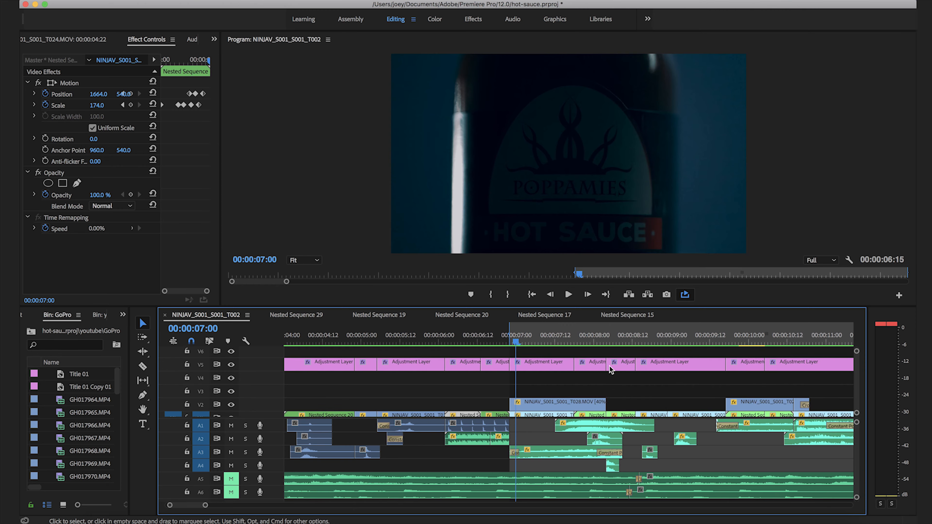
Scrub the main timeline through the layered hot-sauce bottle clips on V1 and V2, up to 00:00:07:16.
scroll(610, 366, right, 5)
scroll(609, 366, down, 1)
scroll(610, 366, left, 1)
drag(308, 343, 355, 345)
double_click(272, 411)
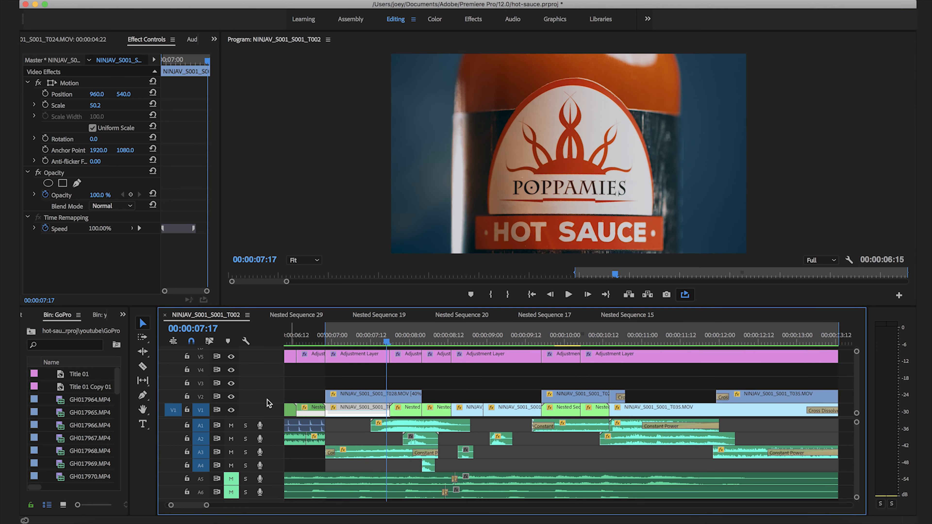
mouse_move(387, 344)
mouse_down()
mouse_move(336, 345)
mouse_move(399, 344)
mouse_move(386, 346)
mouse_up()
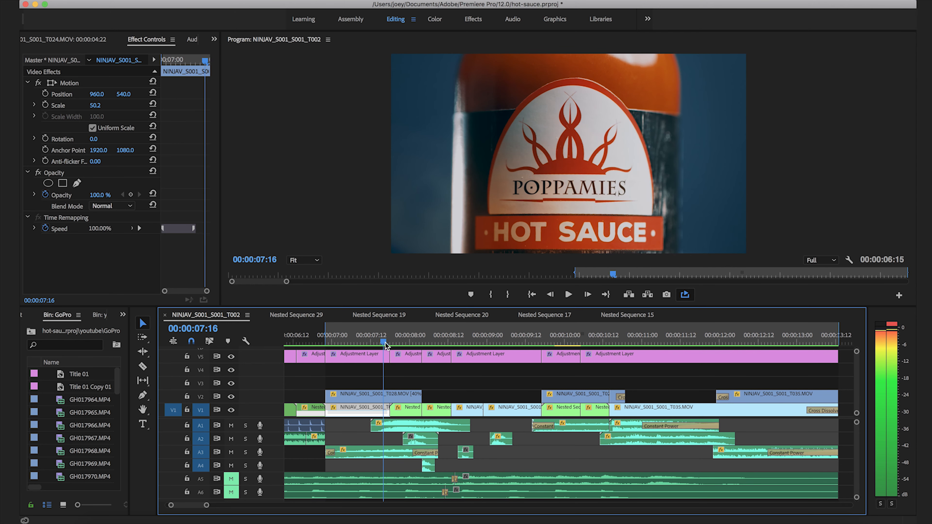
Toggle the Opacity effect of the V2 T028 bottle clip to compare the picture with and without its Soft Light blend.
click(38, 173)
click(38, 174)
click(39, 174)
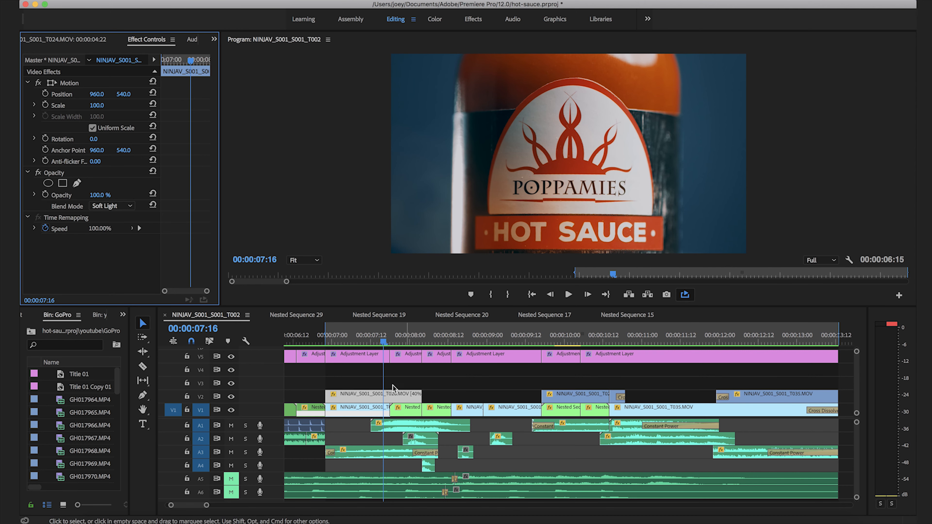
Scrub the main timeline onward from 00:00:07:16 to the shot overlaid on the nested sequences, stopping at 00:00:09:22.
drag(388, 336, 502, 369)
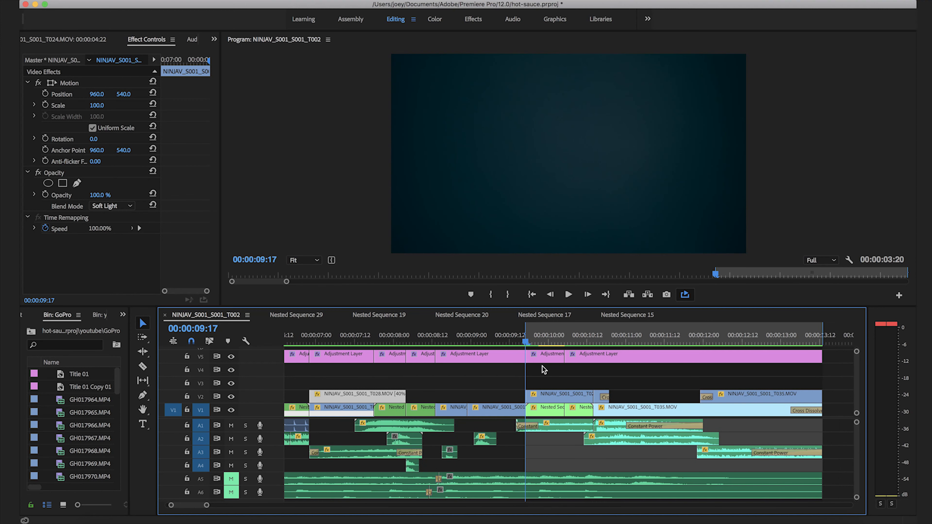
scroll(476, 325, right, 5)
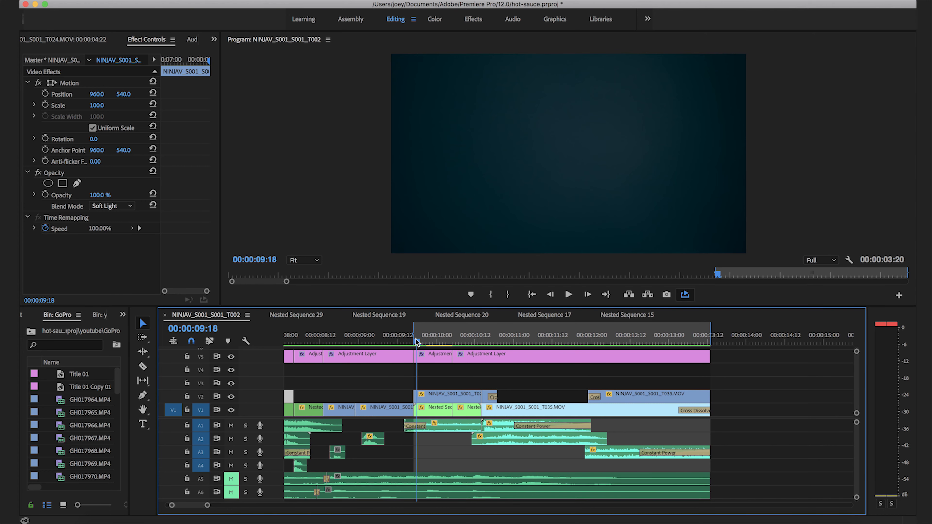
mouse_move(439, 338)
mouse_down()
mouse_move(481, 339)
mouse_move(430, 339)
mouse_up()
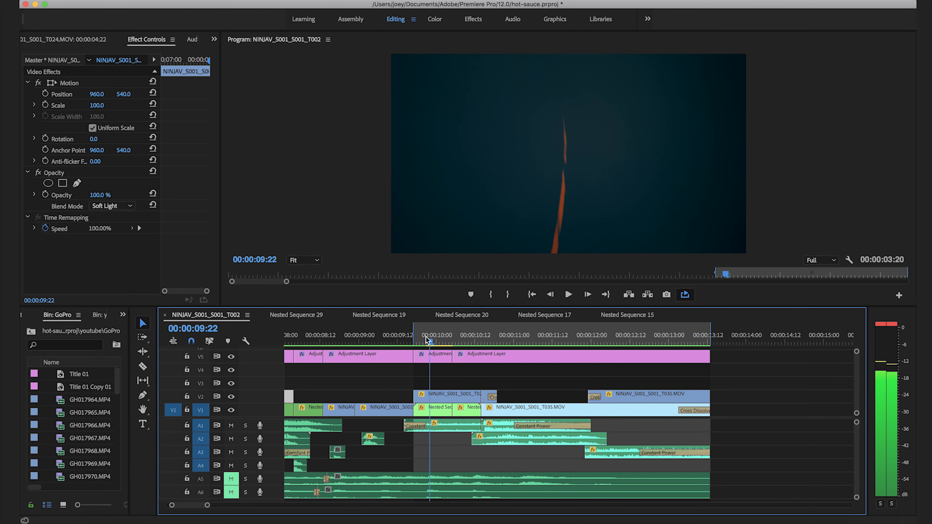
Expand video track V1 to show clip thumbnails and step forward through the nested sequence starting near 00:00:09:18.
double_click(274, 412)
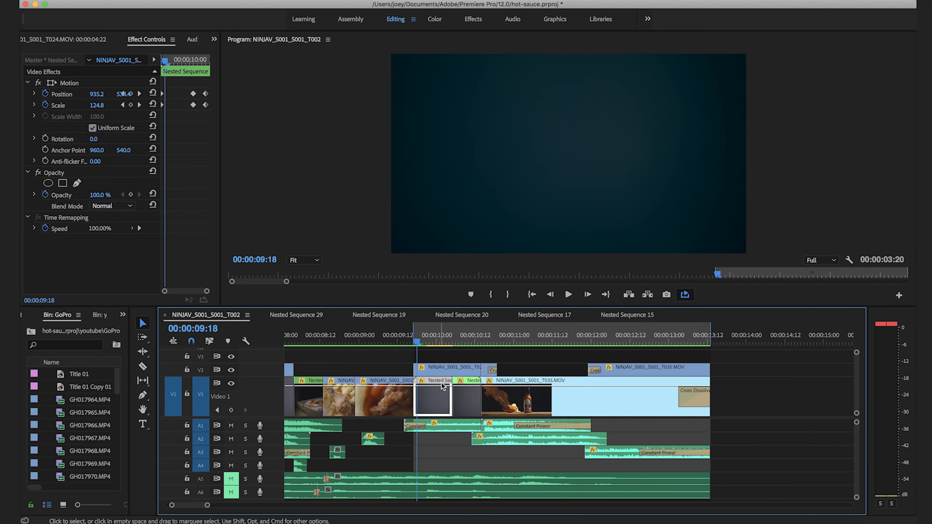
key(Right)
key(Right)
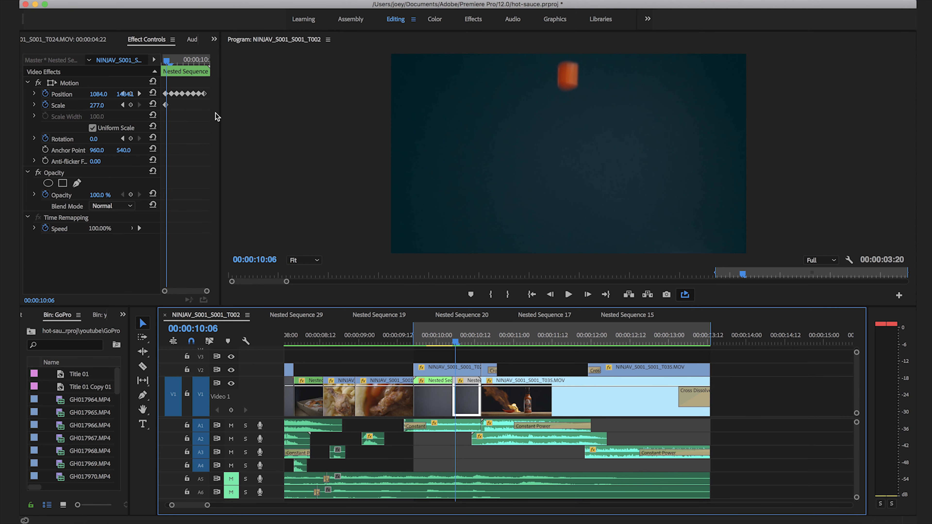
Step frame by frame back and forth from 00:00:10:06 through the following nested sequence to examine its frame-by-frame Position keyframes.
key(Right)
key(Right)
key(Right)
key(Right)
key(Right)
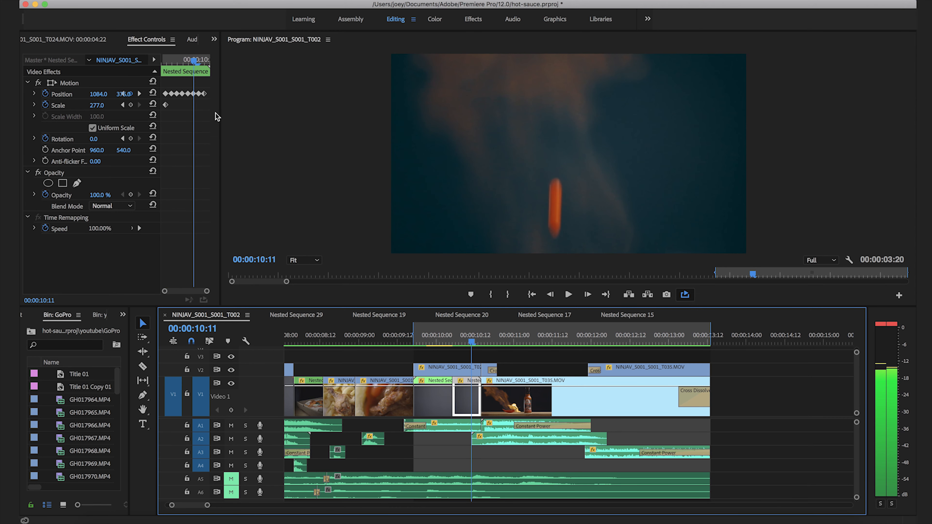
key(Right)
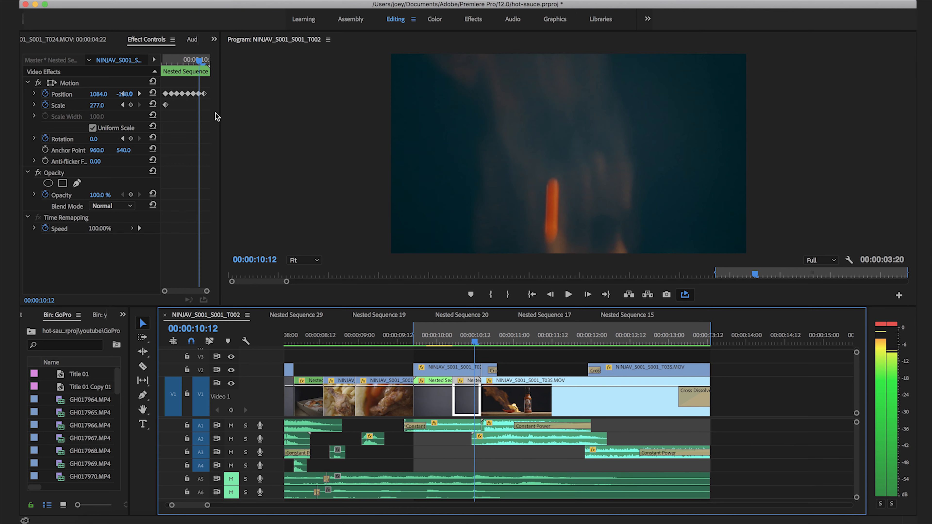
key(Left)
key(Left)
key(Left)
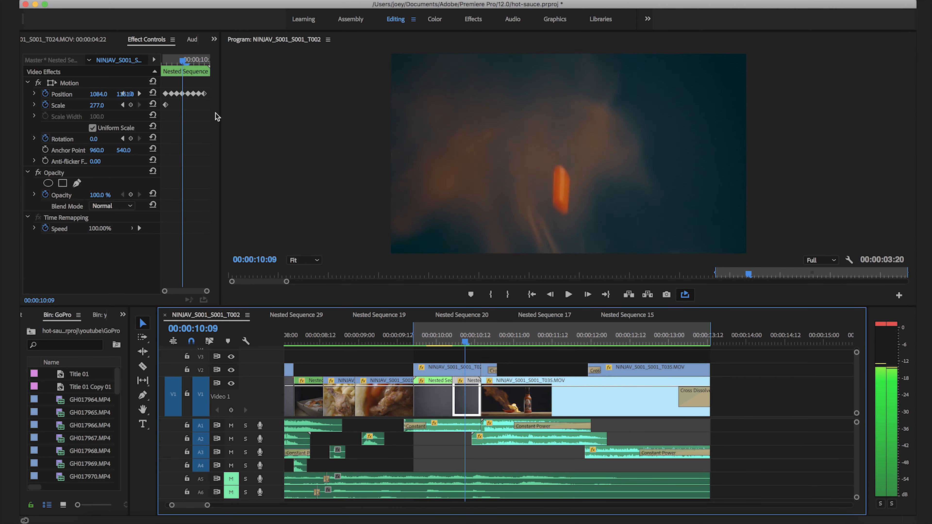
key(Right)
key(Right)
key(Right)
key(Right)
key(Right)
key(Left)
key(Left)
key(Left)
key(Left)
key(Left)
key(Left)
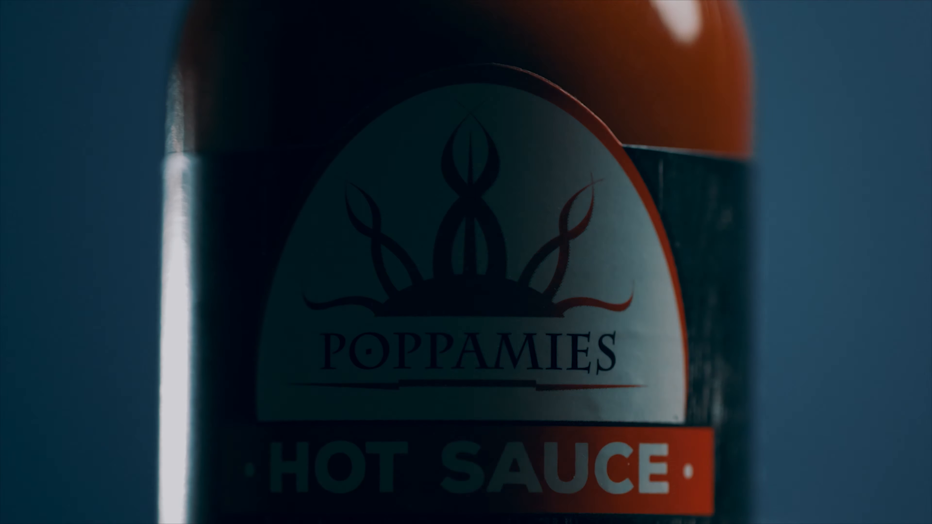